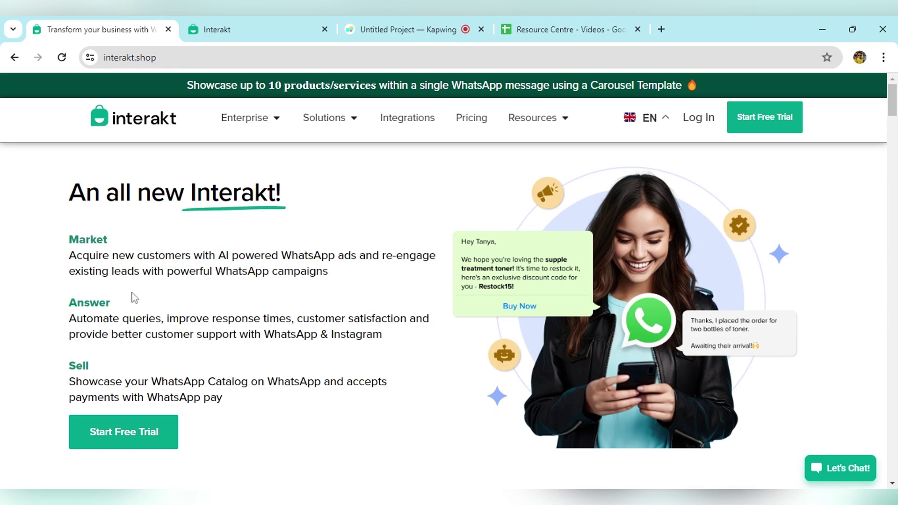
- Start the free trial from the Interakt homepage to reach the signup page
left_click(122, 444)
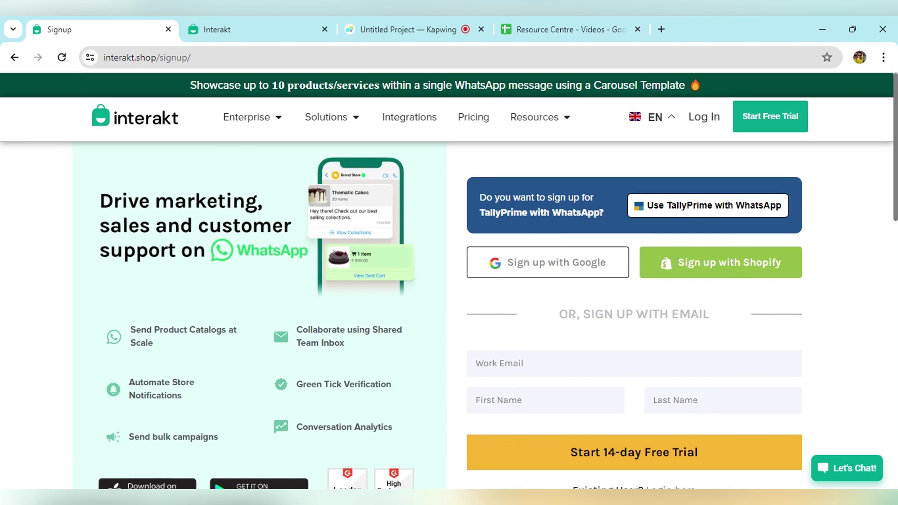
- Enter the work e-mail, first name and last name, then submit to start the 14-day free trial
type("user@gmail.com")
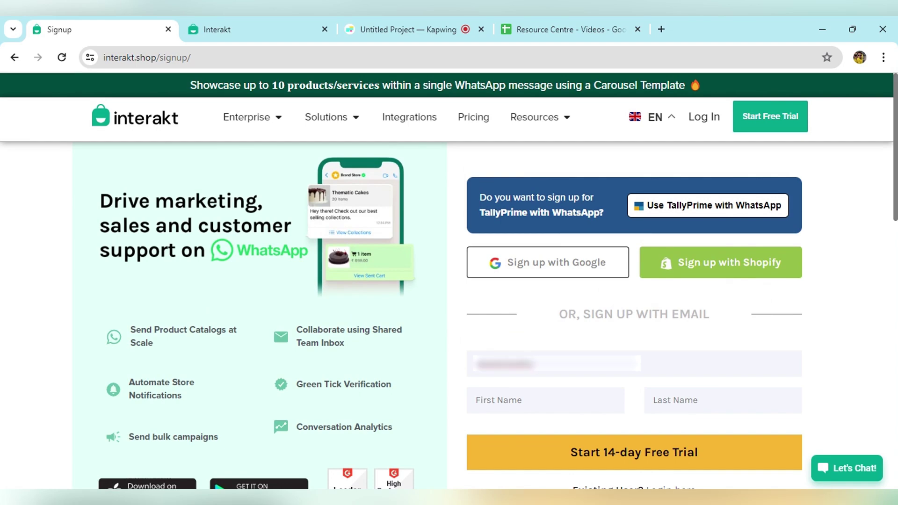
type("123456")
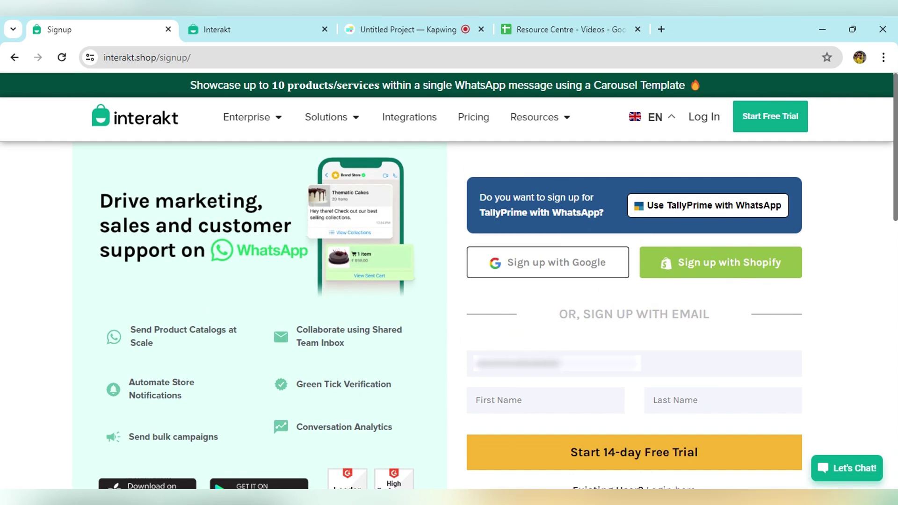
type("@gmail.com")
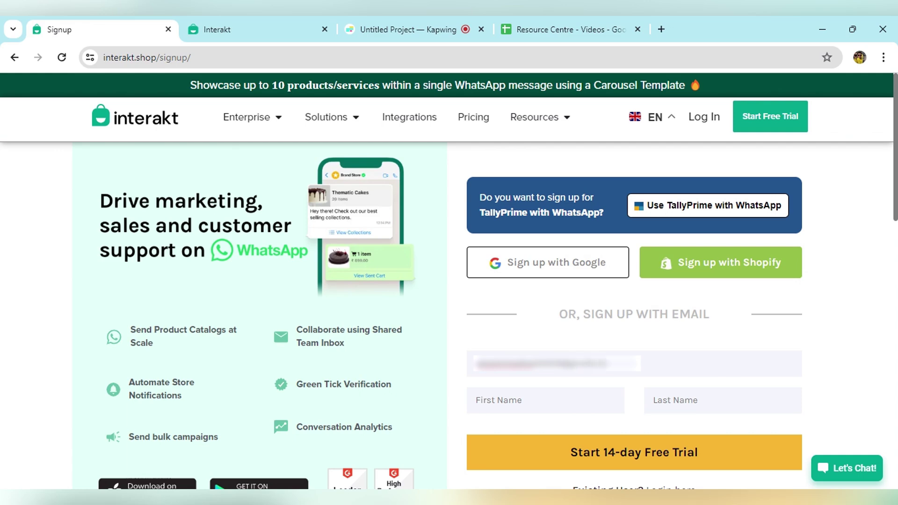
type("omName")
left_click(676, 414)
type("Name")
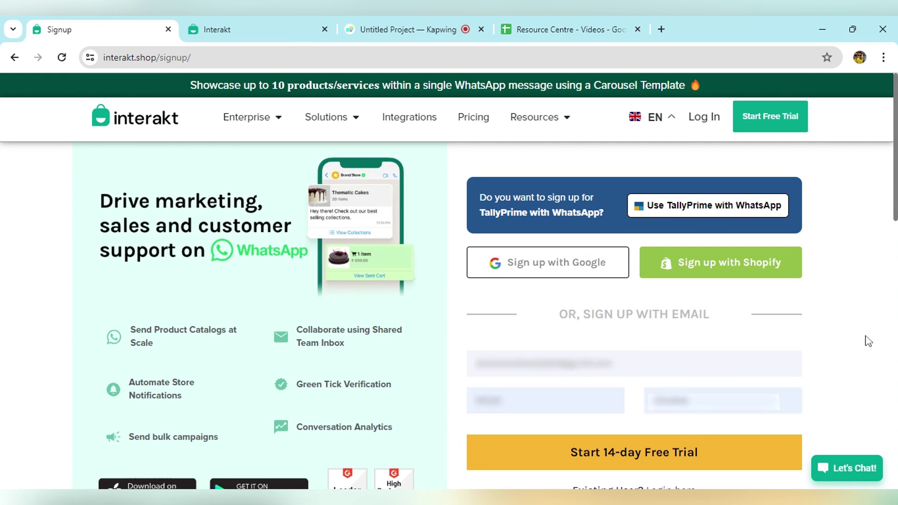
scroll(865, 340, "down", 2)
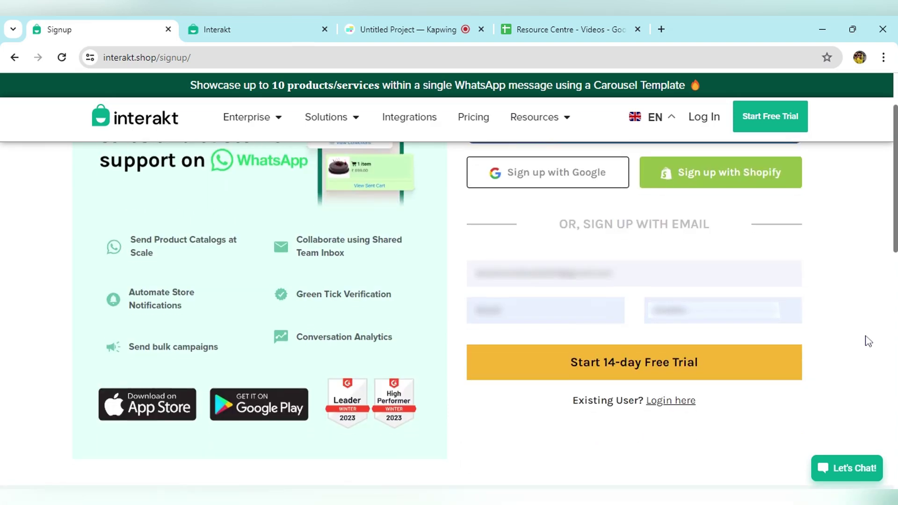
left_click(627, 365)
scroll(751, 341, "up", 2)
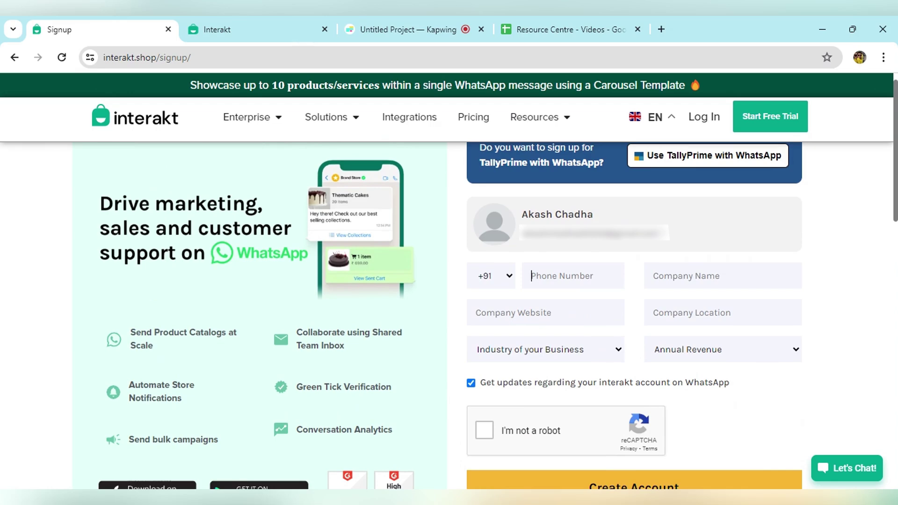
left_click(560, 281)
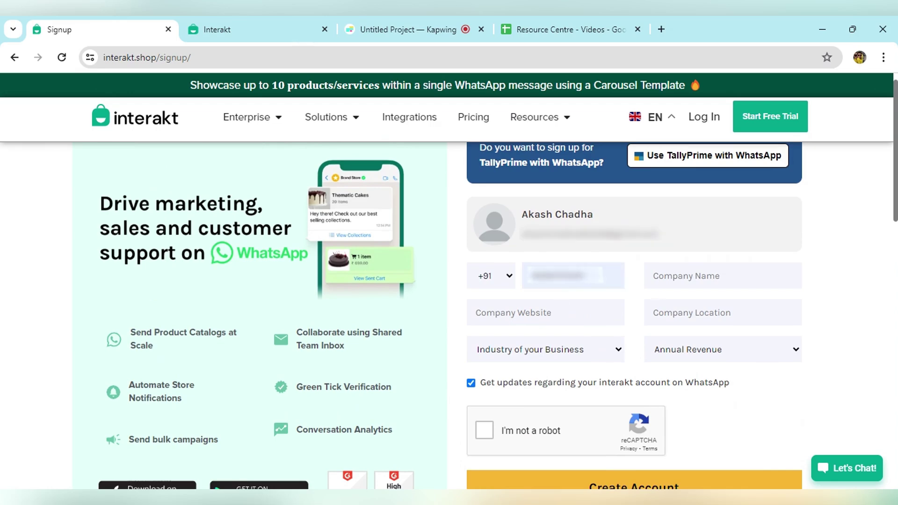
key("Tab")
type("ChadhaTest")
key("Tab")
type("www.interakt.shop")
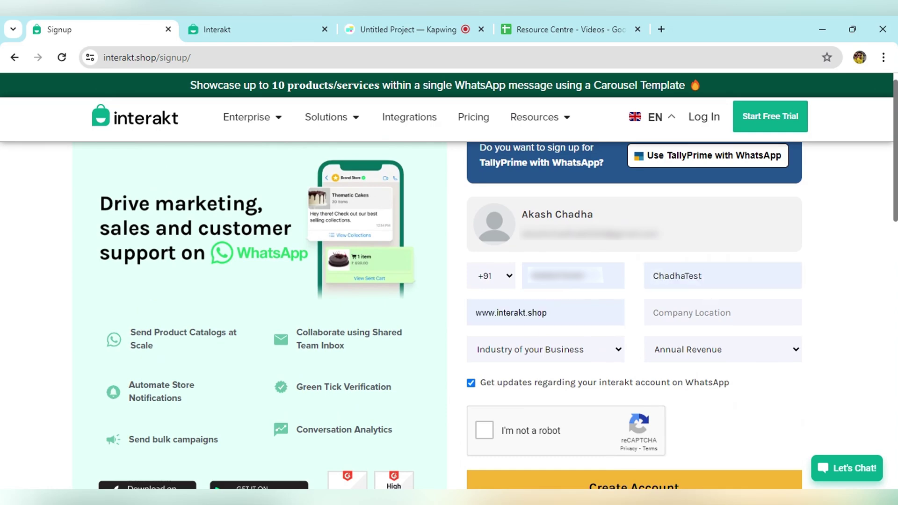
- Set location Delhi, industry Food & Beverages and annual revenue 5 Lakhs - 25 Lakhs
left_click(678, 318)
type("Del")
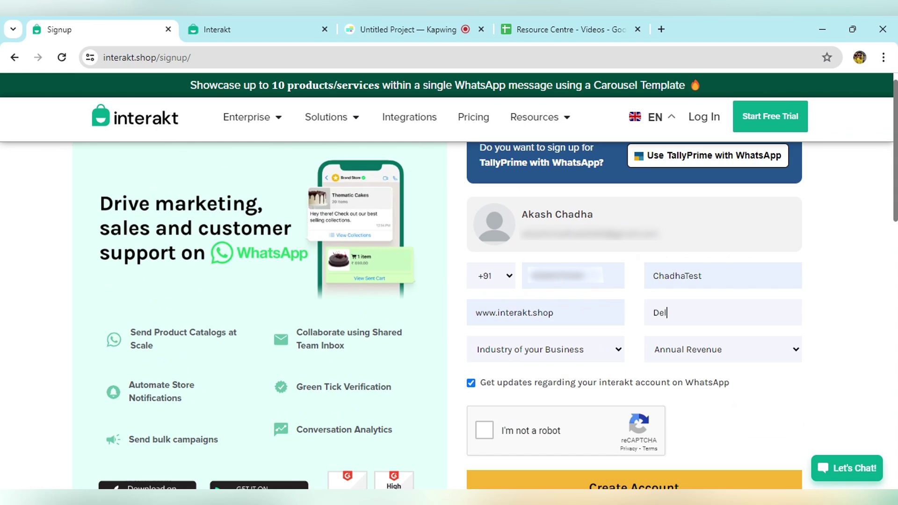
type("hi")
left_click(588, 340)
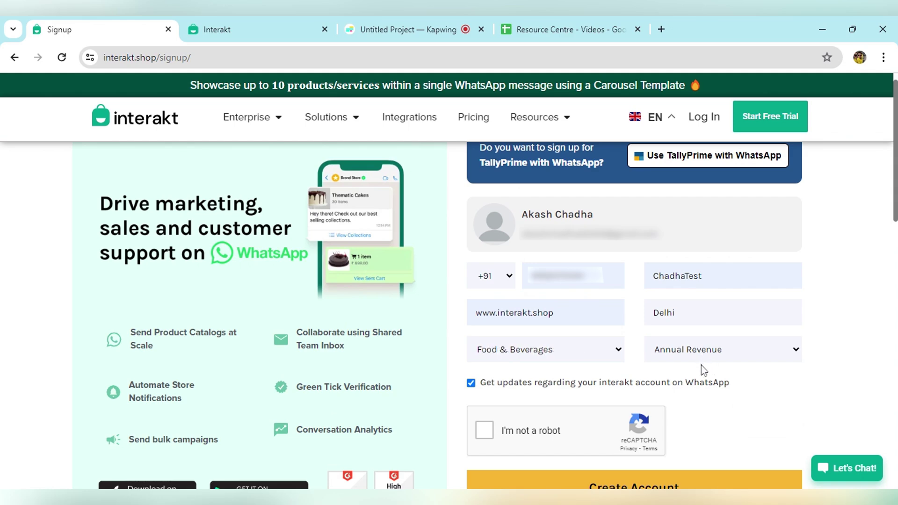
left_click(703, 370)
scroll(846, 372, "down", 2)
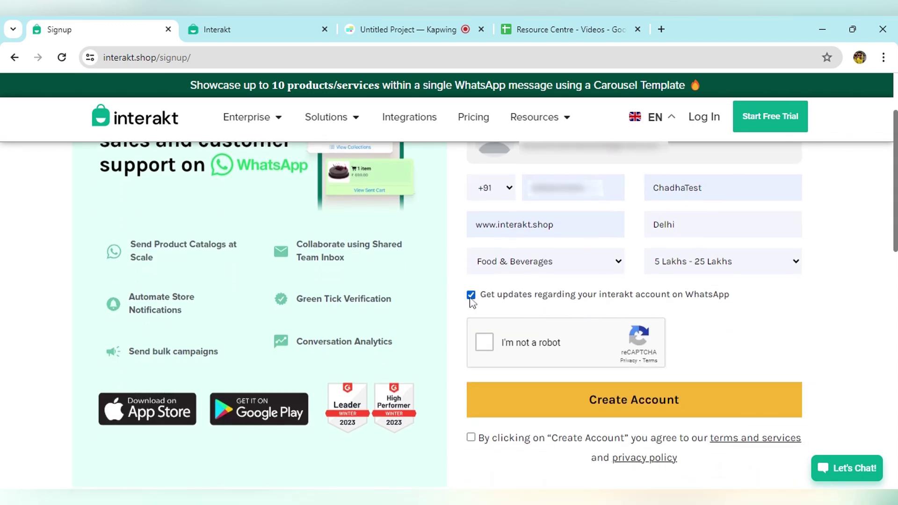
scroll(520, 347, "down", 1)
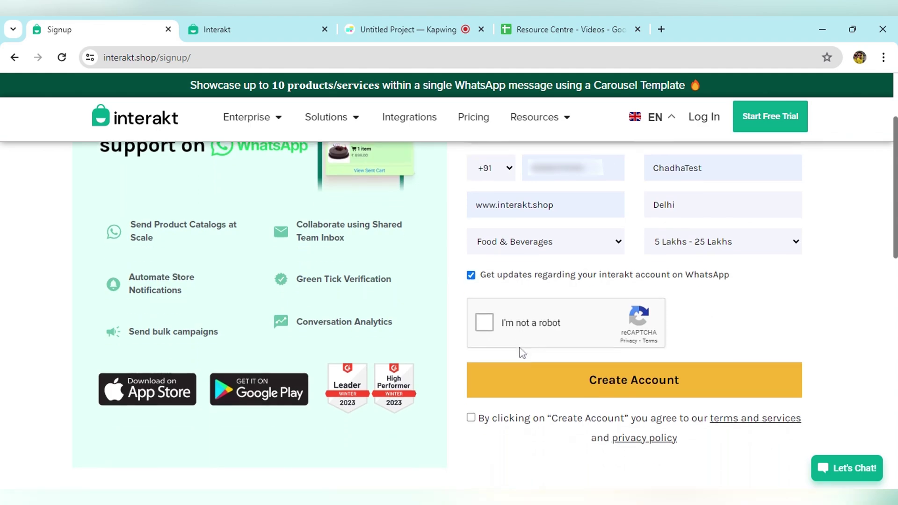
- Pass the robot check, accept the terms of use, create the account and go to the Interakt dashboard
left_click(486, 323)
scroll(675, 313, "down", 3)
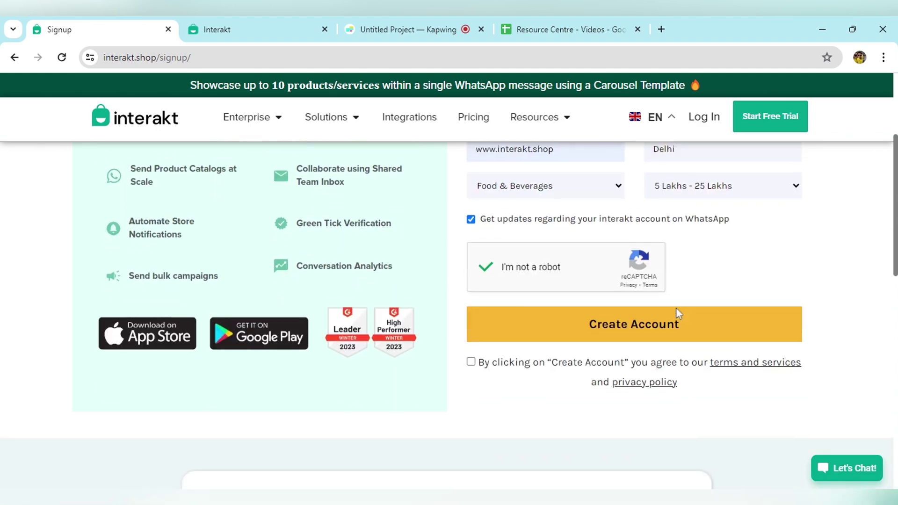
left_click(471, 355)
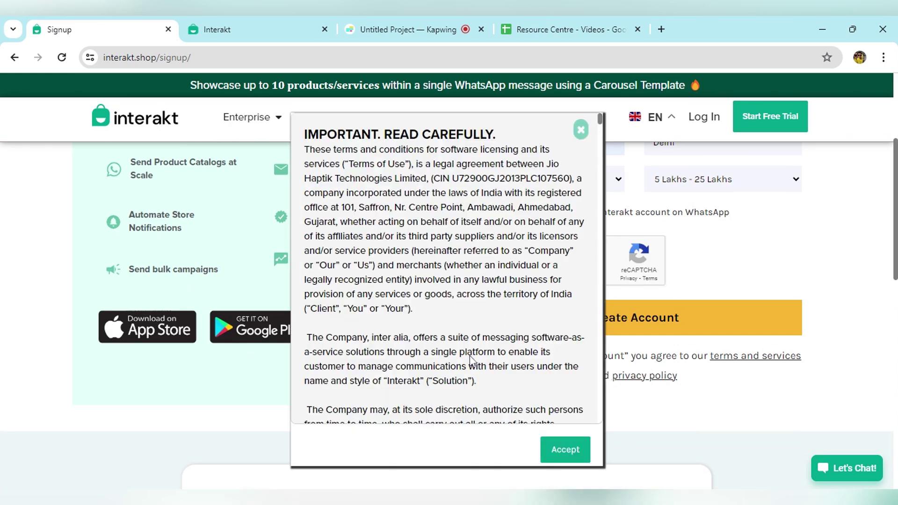
left_click(571, 449)
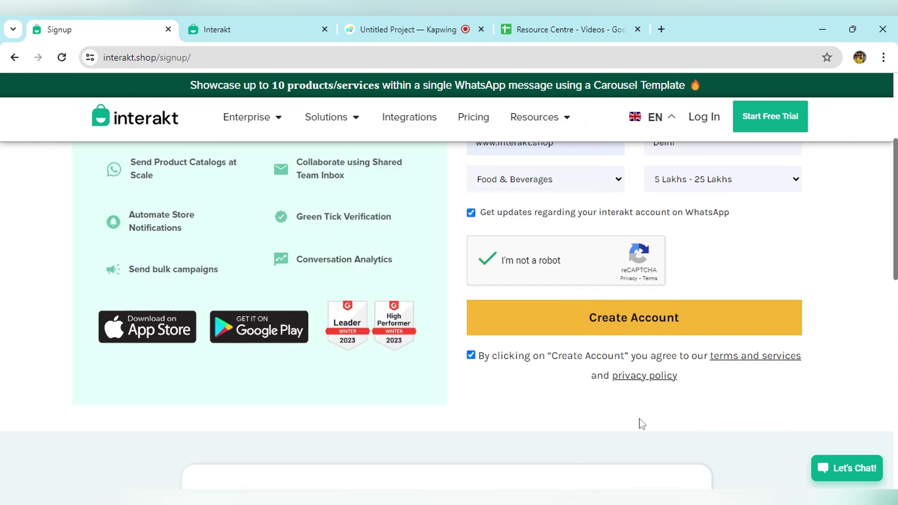
left_click(609, 329)
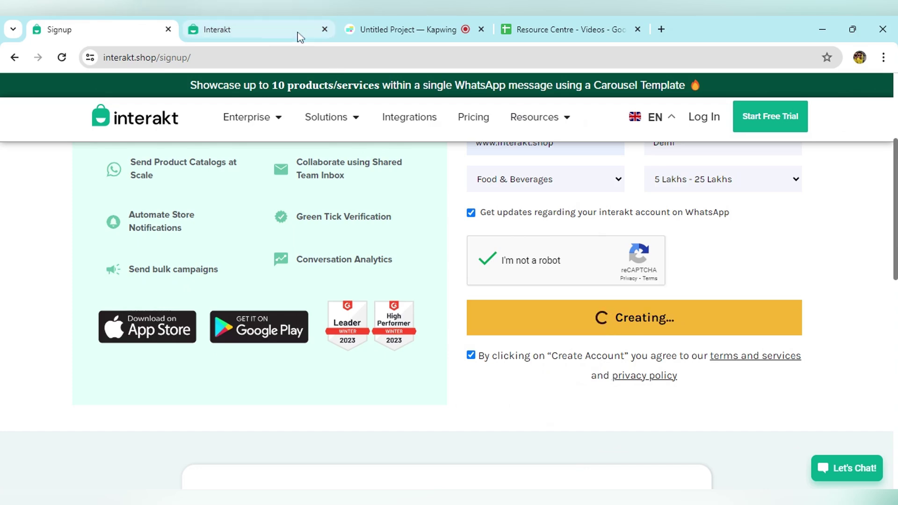
left_click(245, 21)
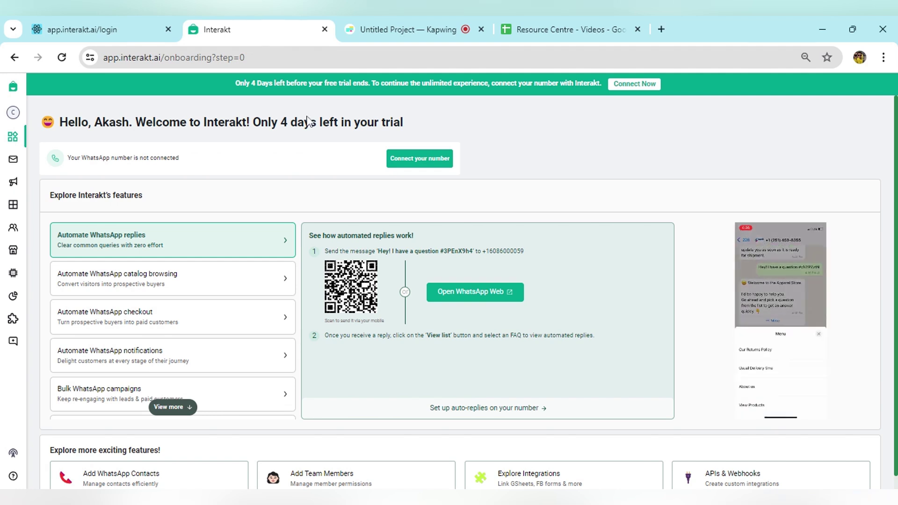
mouse_move(18, 119)
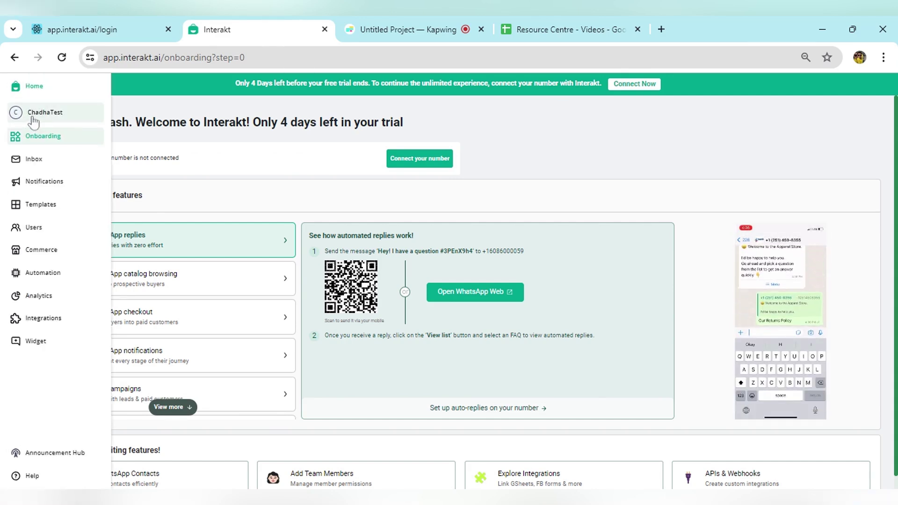
- Sign back in to Interakt with the Google account from the ChadhaTest profile menu
left_click(32, 120)
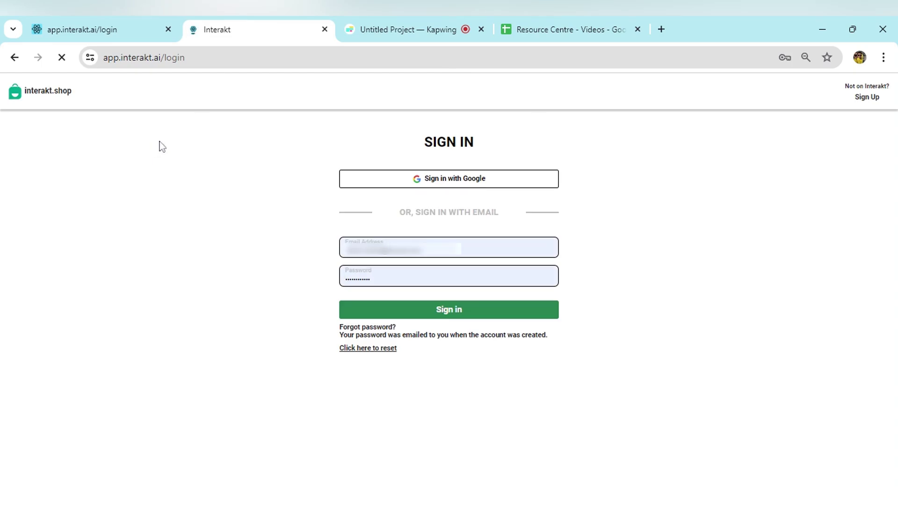
left_click(417, 179)
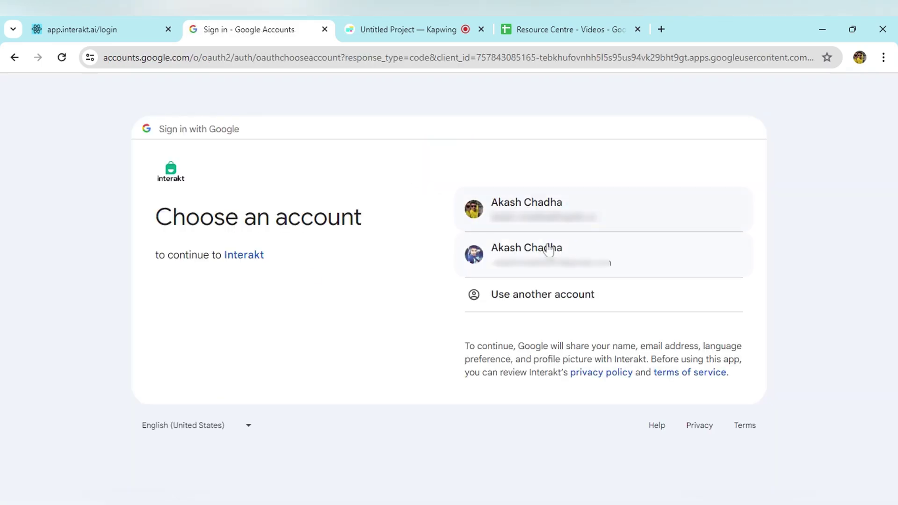
left_click(548, 250)
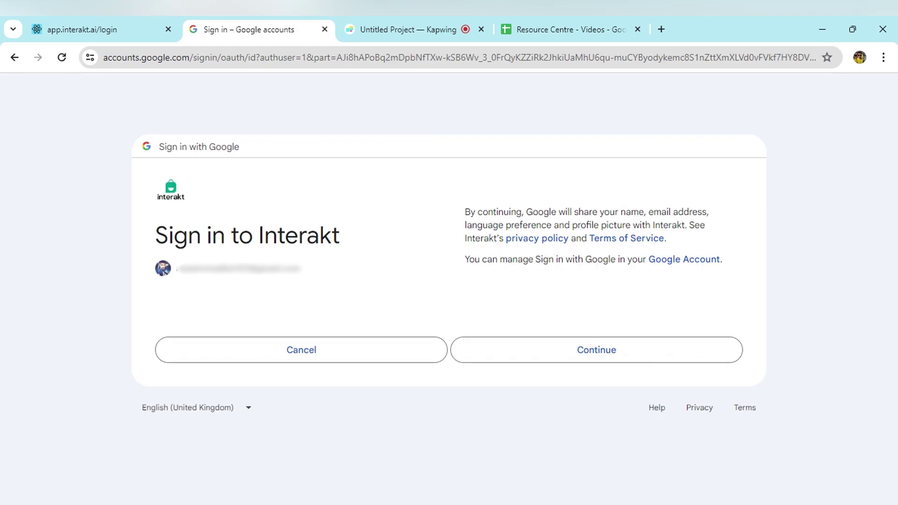
left_click(620, 359)
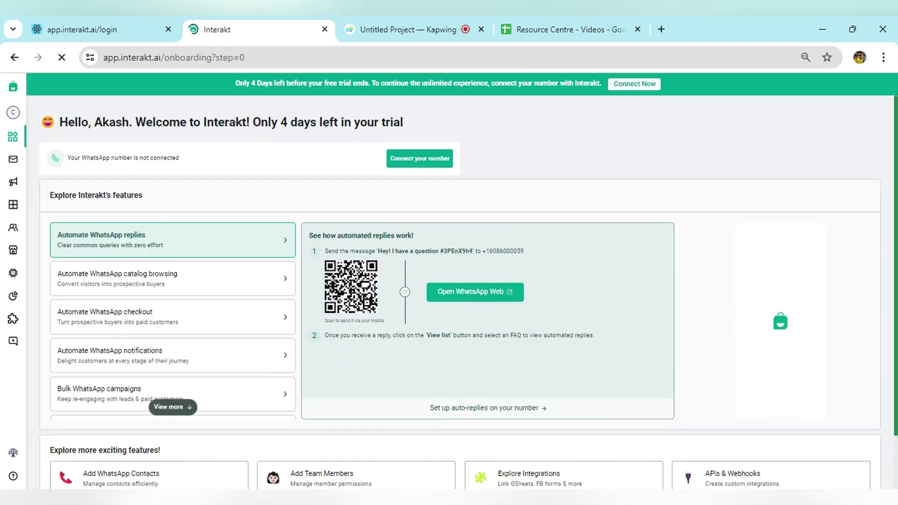
- Check the temporary sandbox number in the ChadhaTest profile, then go to the Notifications campaigns page
mouse_move(13, 113)
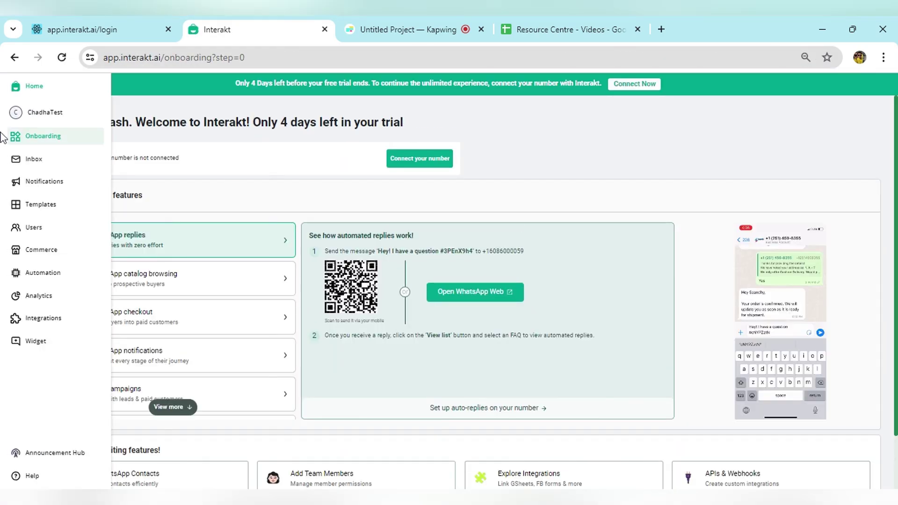
left_click(45, 112)
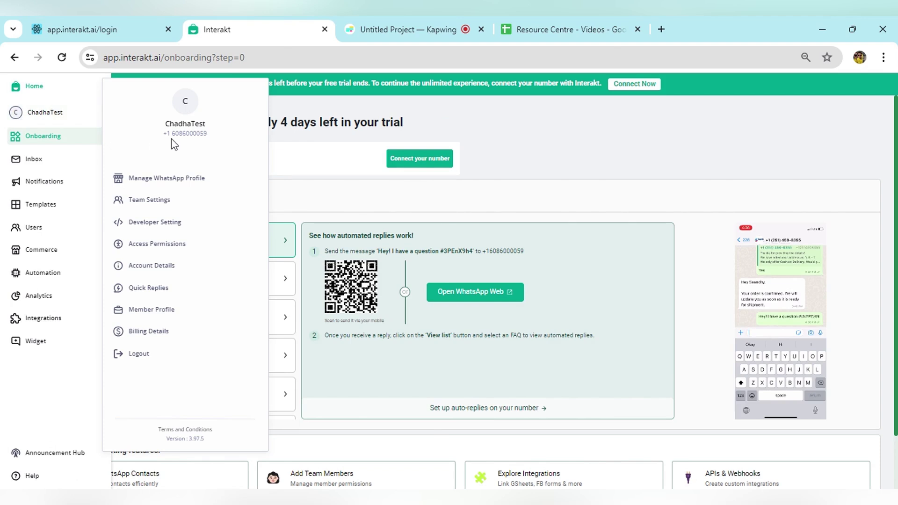
left_click_drag(163, 133, 223, 138)
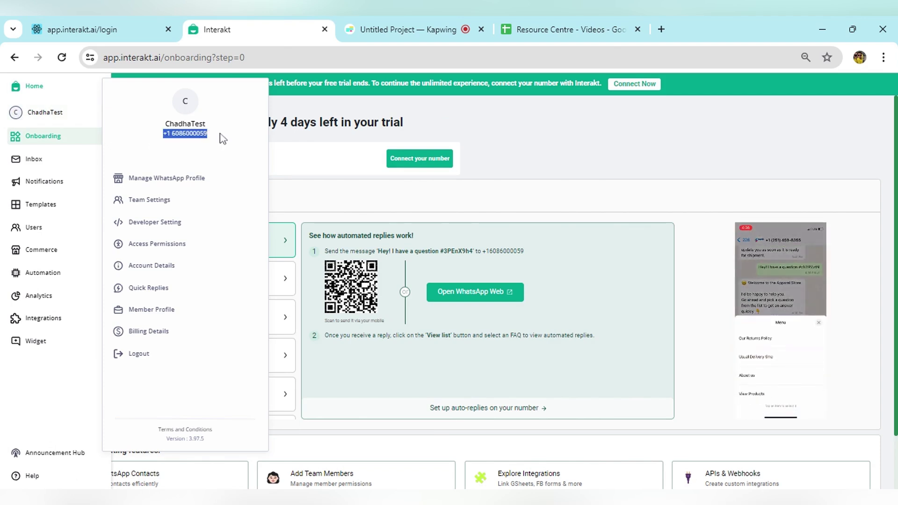
left_click(35, 185)
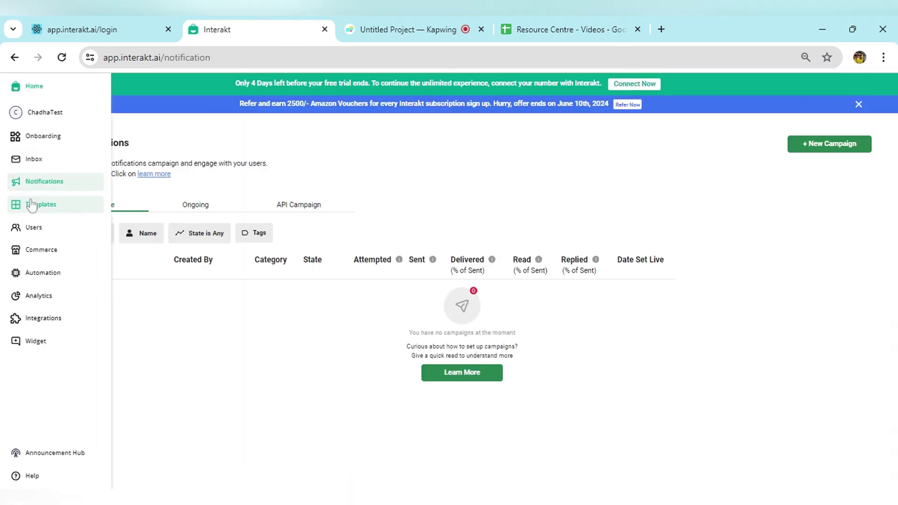
- Open Templates to browse WhatsApp templates grouped under Commerce, Food Delivery, Healthcare and other categories
left_click(30, 201)
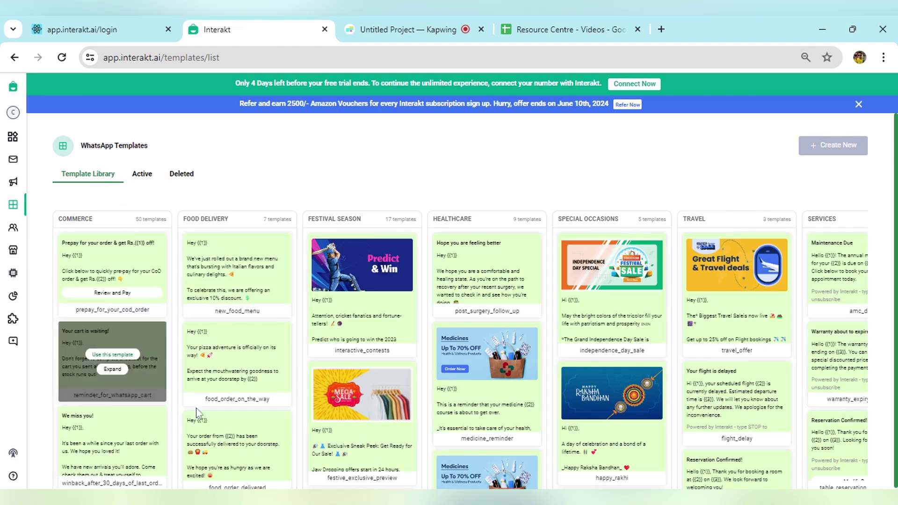
mouse_move(382, 313)
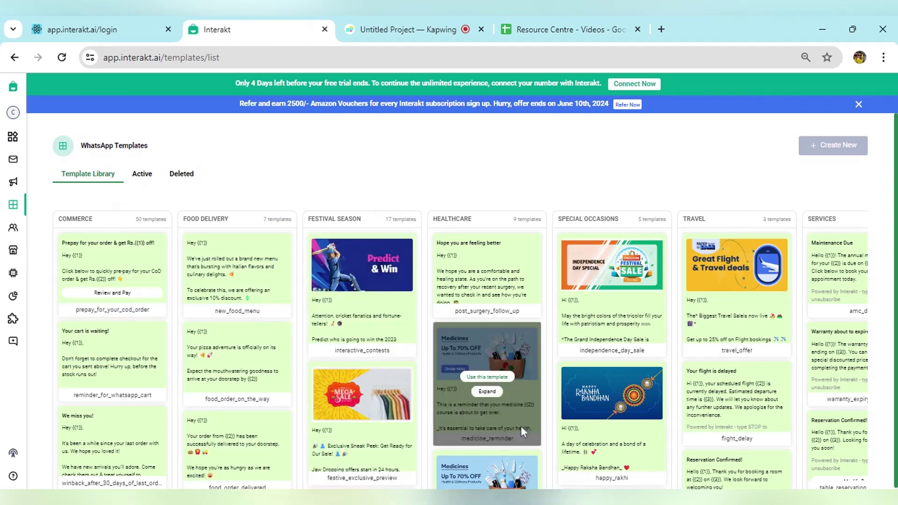
mouse_move(26, 221)
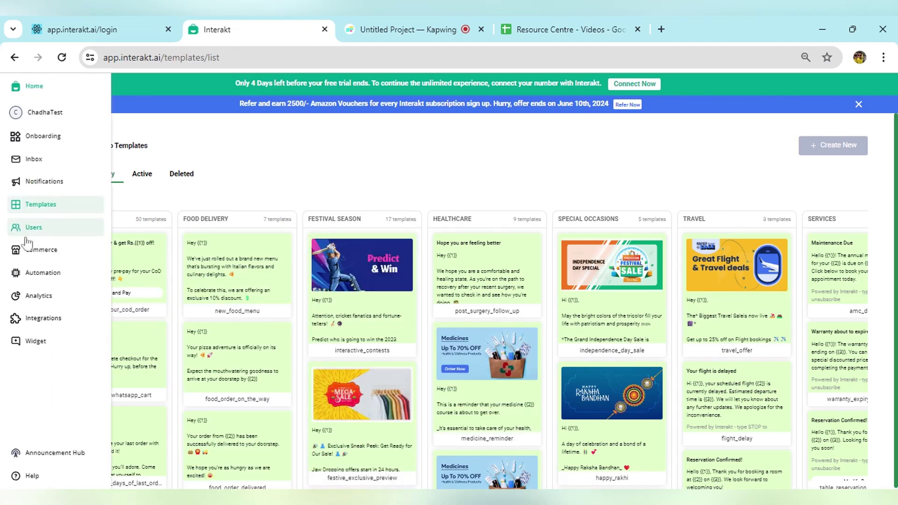